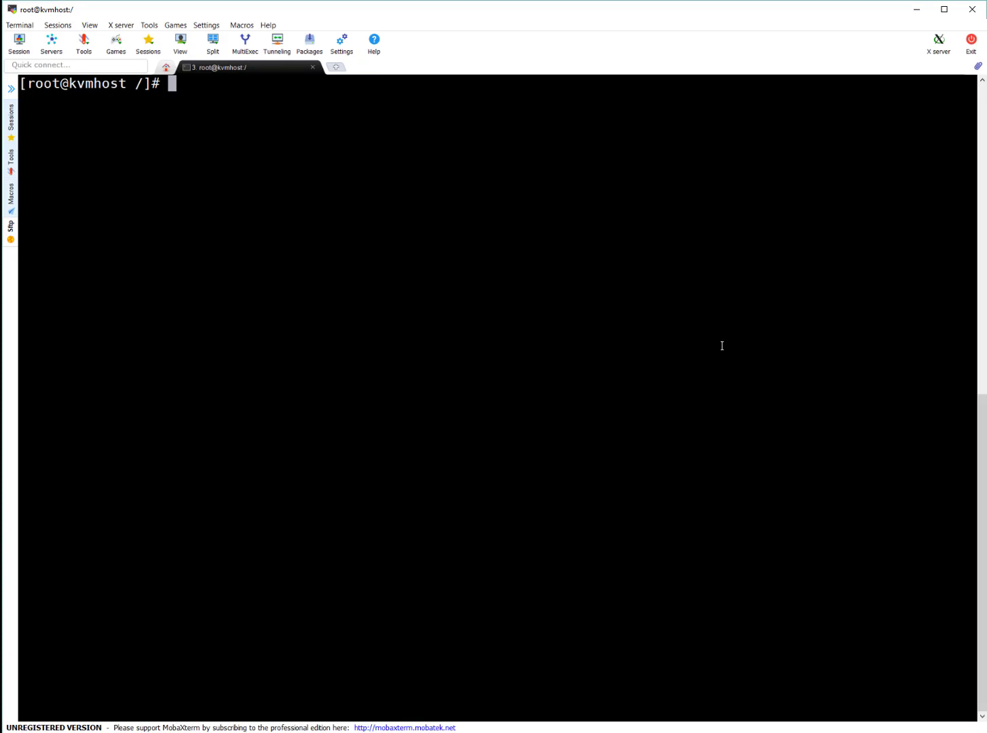
List all guests with virsh list --all and run virsh dominfo labvm11
text(virsh list --all)
key(Return)
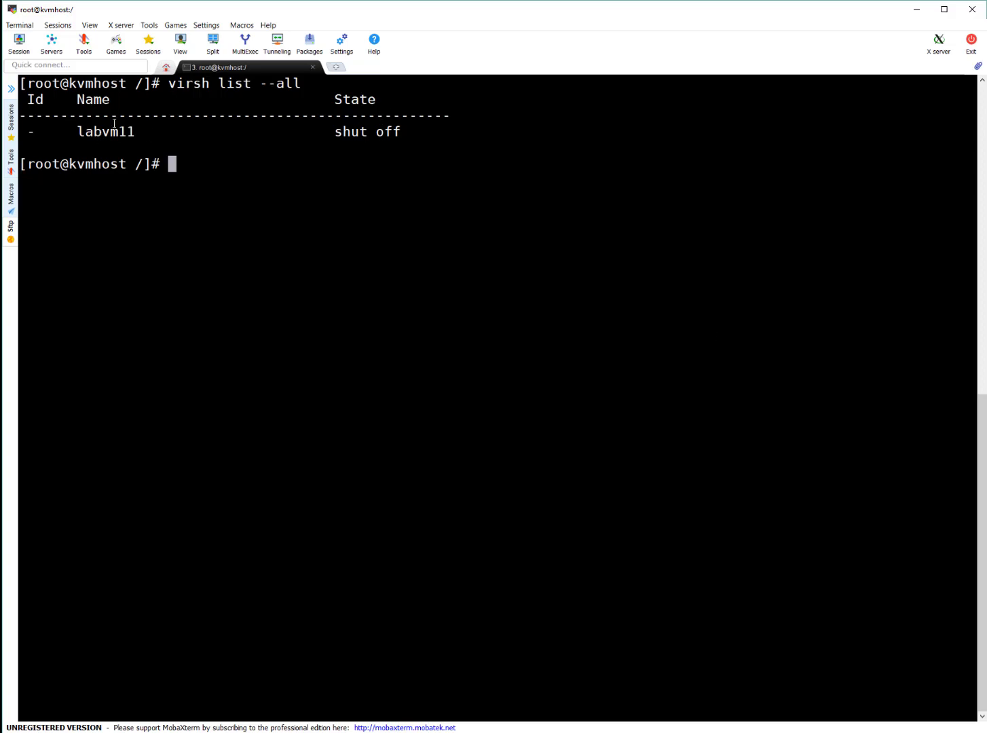
double_click(112, 132)
key(ctrl+c)
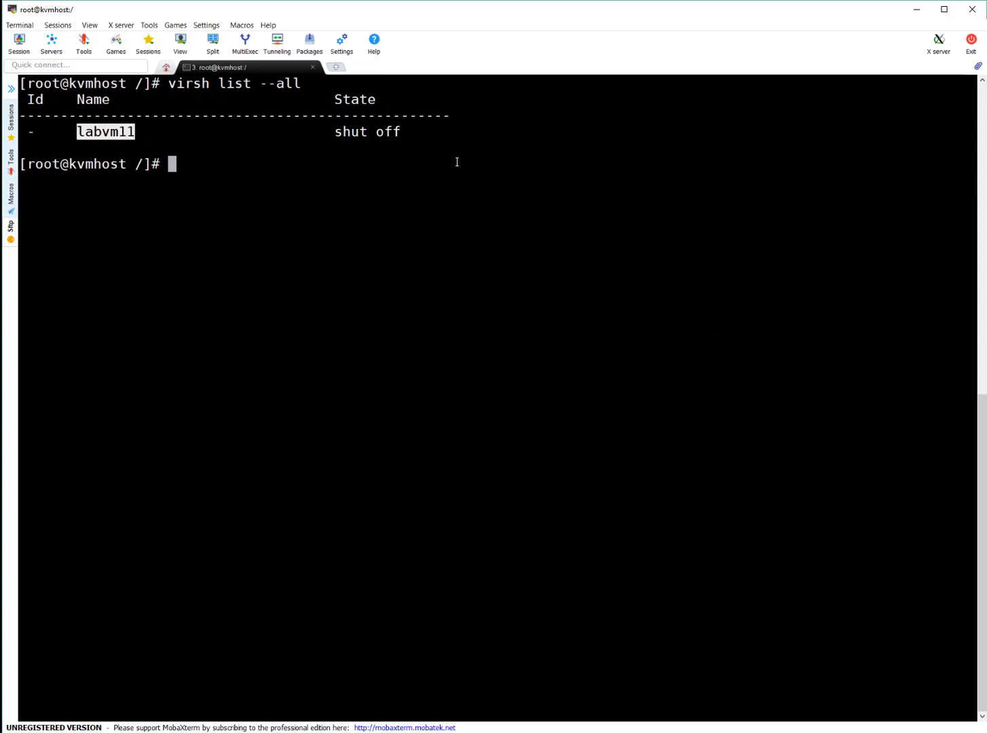
text(virsh domindo)
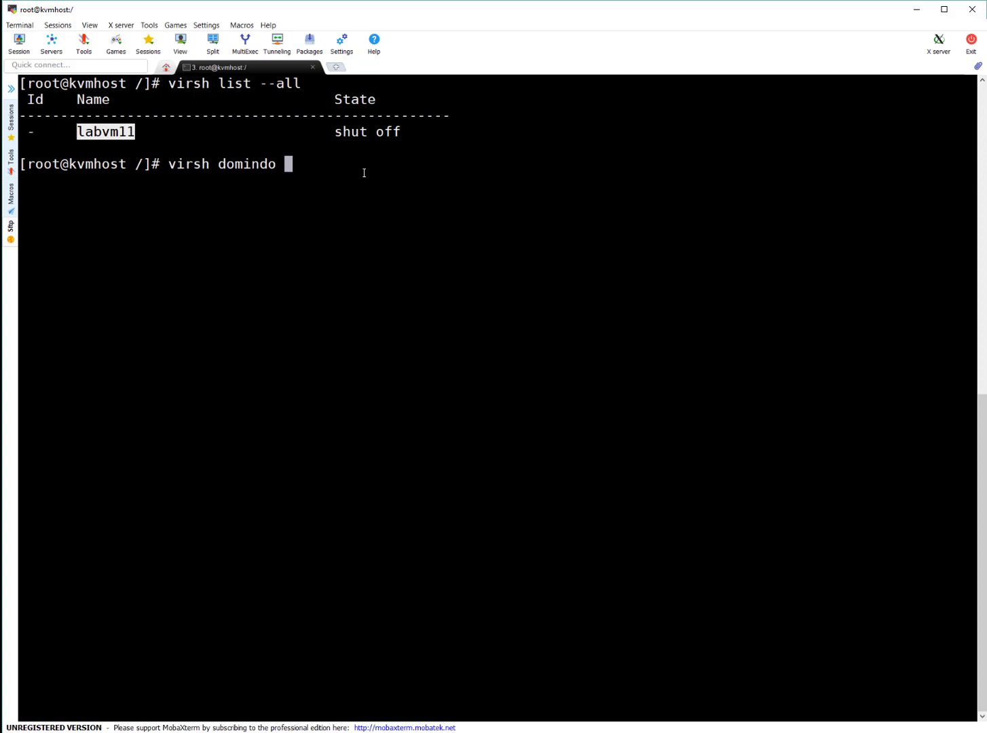
key(BackSpace)
key(BackSpace)
key(BackSpace)
text(fo)
right_click(805, 258)
key(Return)
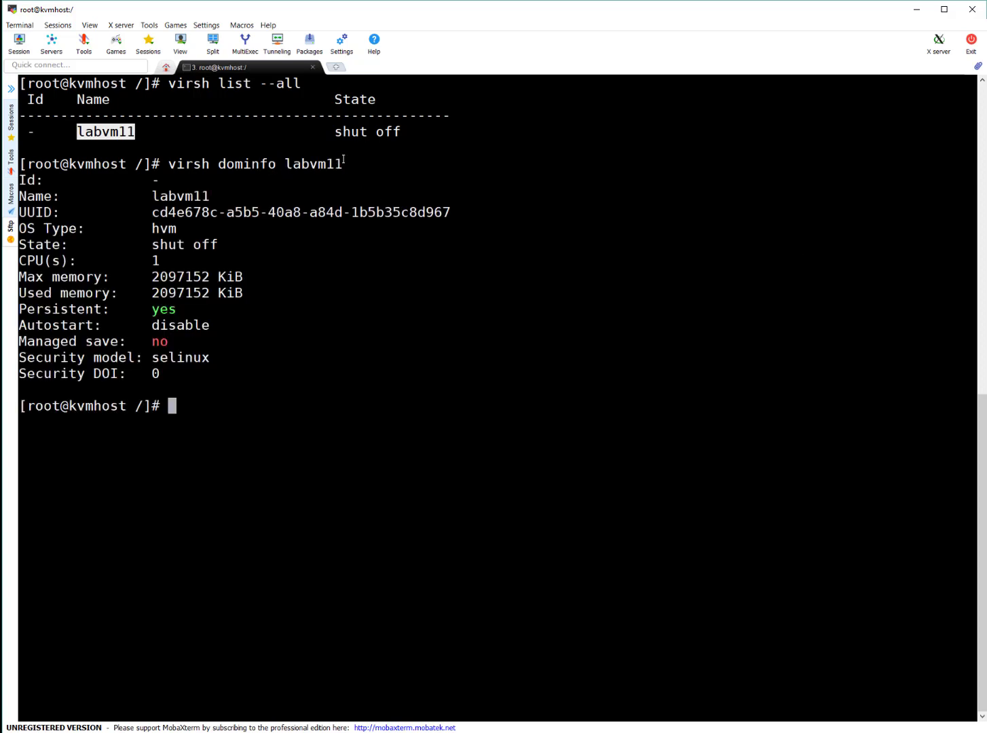
Highlight labvm11's CPU count of 1 and 2097152 KiB max memory in the output
drag(25, 179, 330, 179)
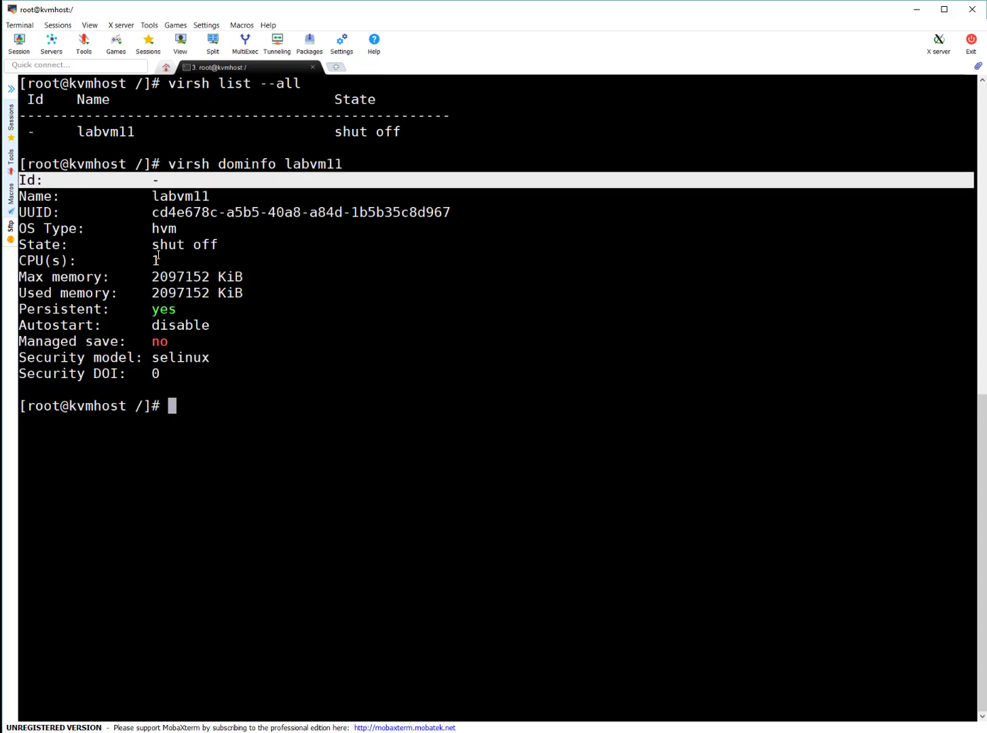
drag(154, 256, 206, 255)
drag(151, 278, 258, 275)
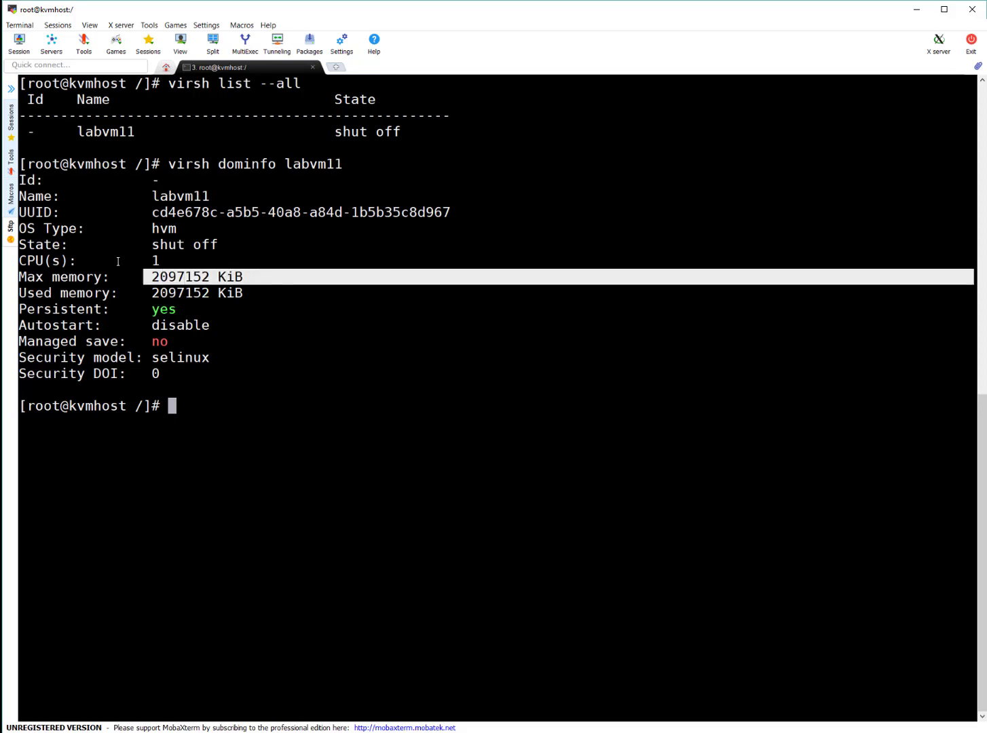
drag(148, 252, 217, 257)
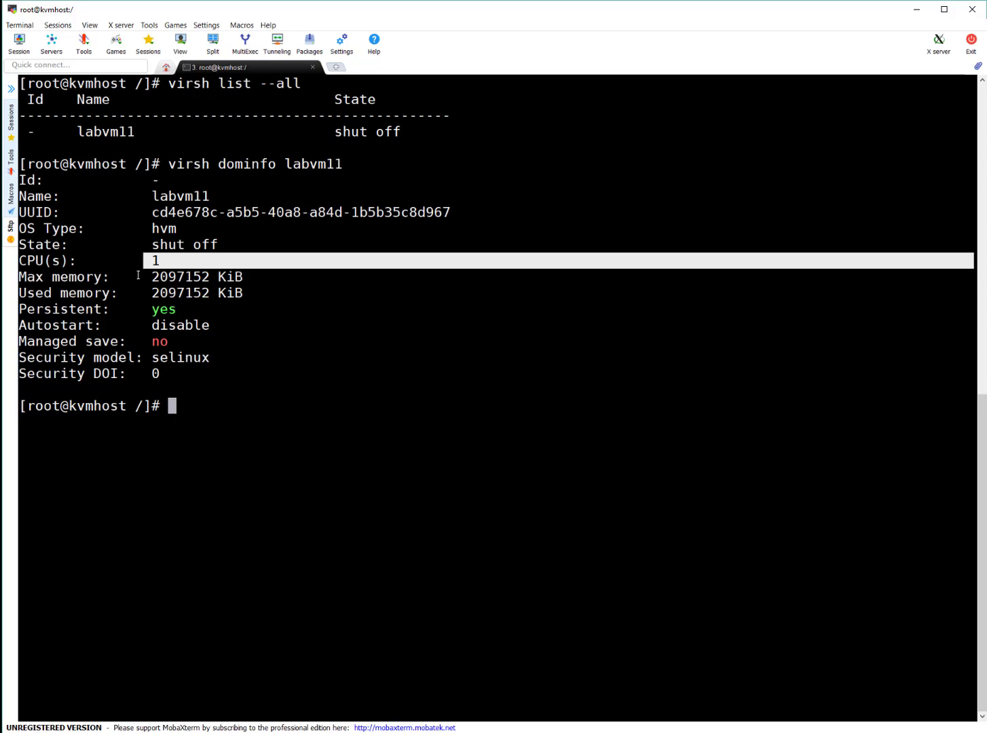
drag(138, 275, 234, 277)
click(749, 483)
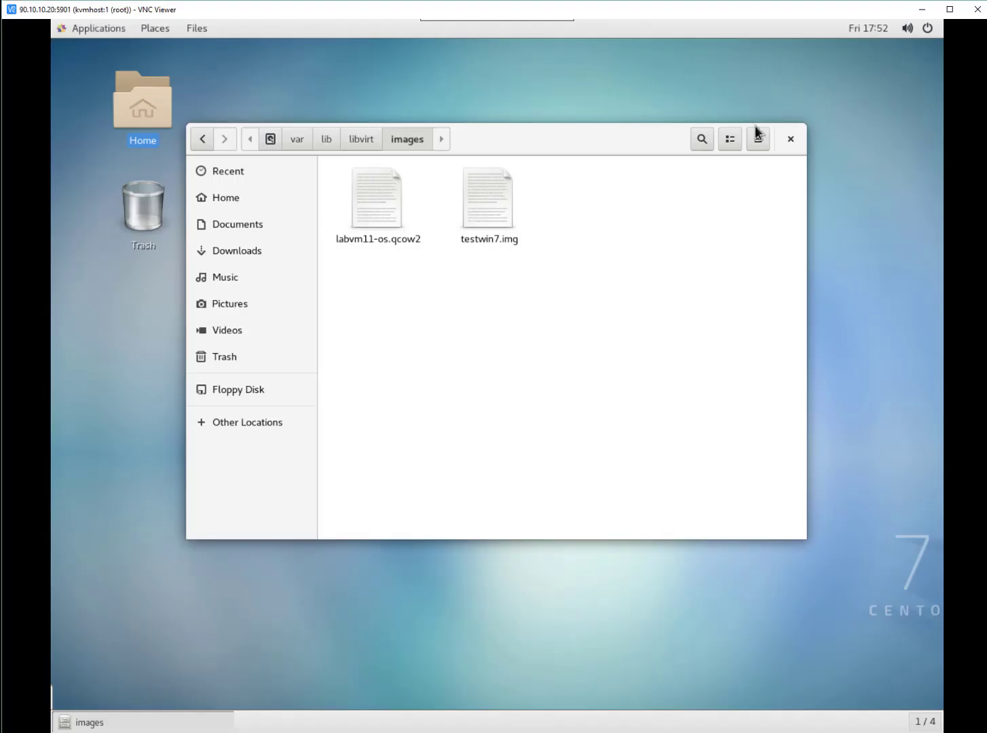
Launch Virtual Machine Manager and open labvm11's virtual hardware details
click(789, 140)
key(alt+F1)
mouse_move(121, 224)
click(253, 319)
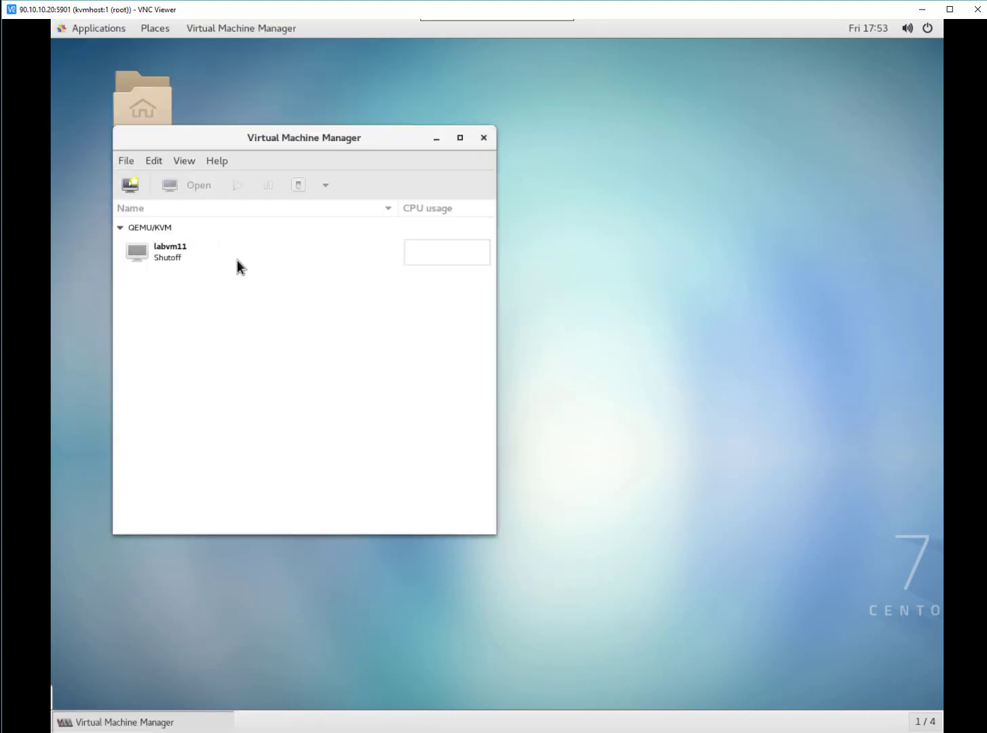
click(149, 252)
click(201, 185)
click(99, 99)
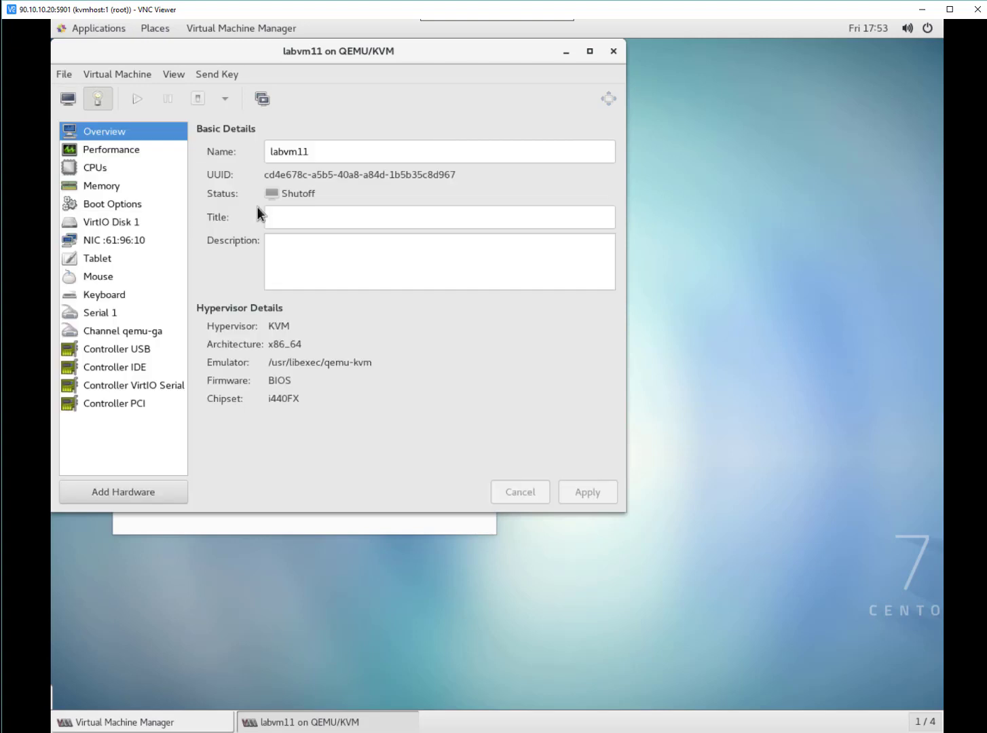
Raise labvm11's CPU allocation from 1 to 4 and apply it
click(115, 168)
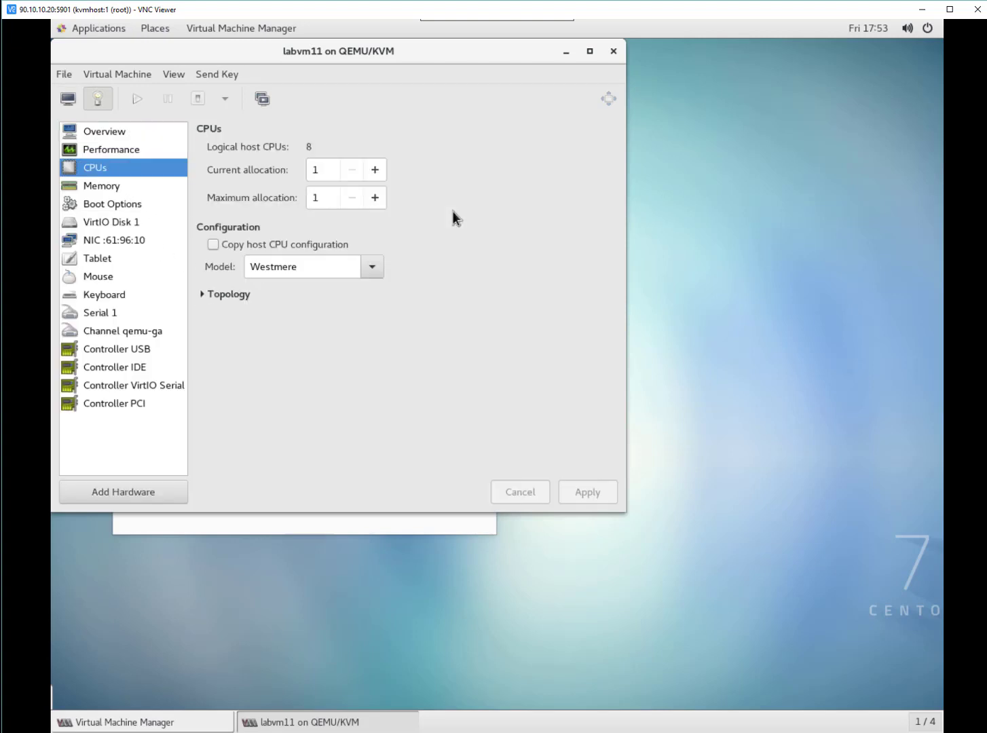
click(371, 171)
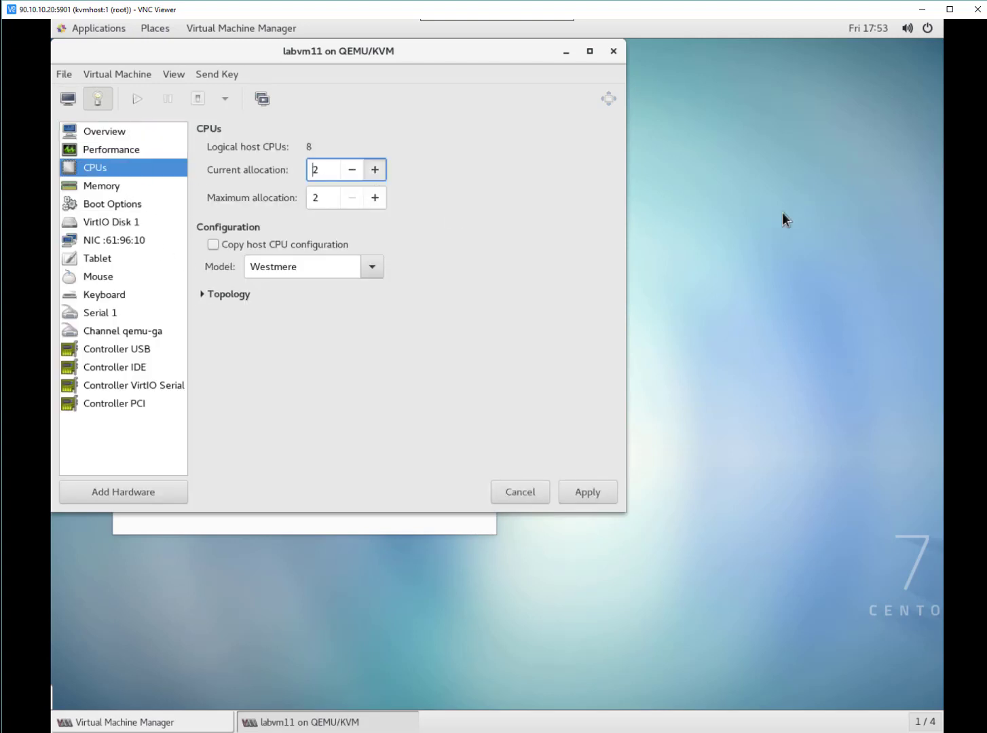
click(375, 170)
key(Up)
click(139, 187)
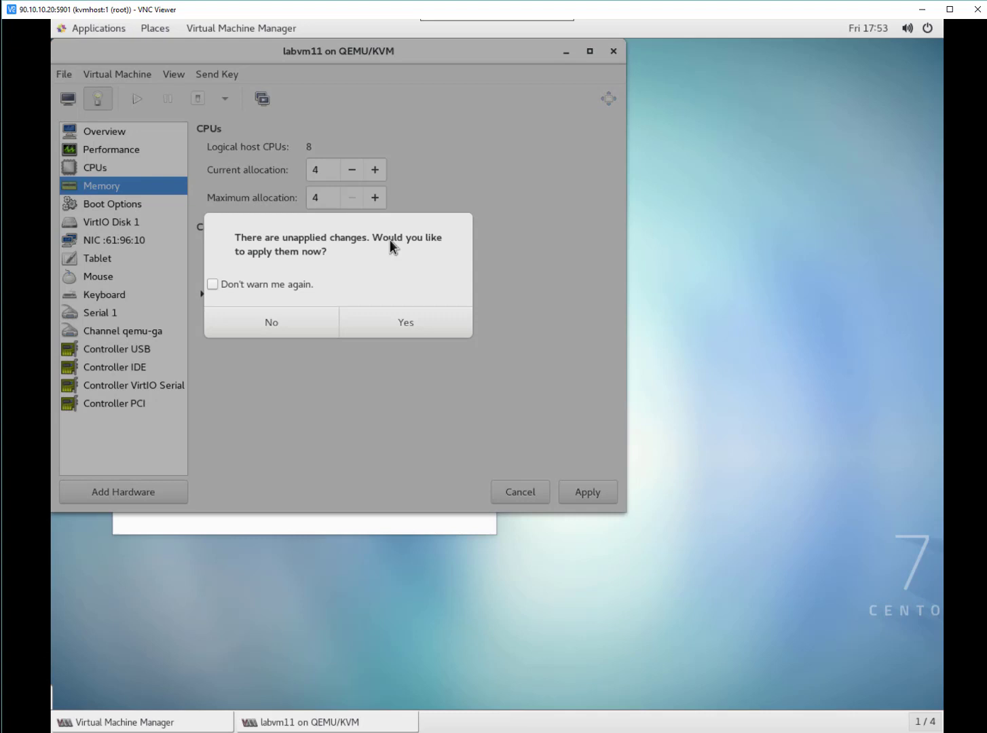
click(386, 321)
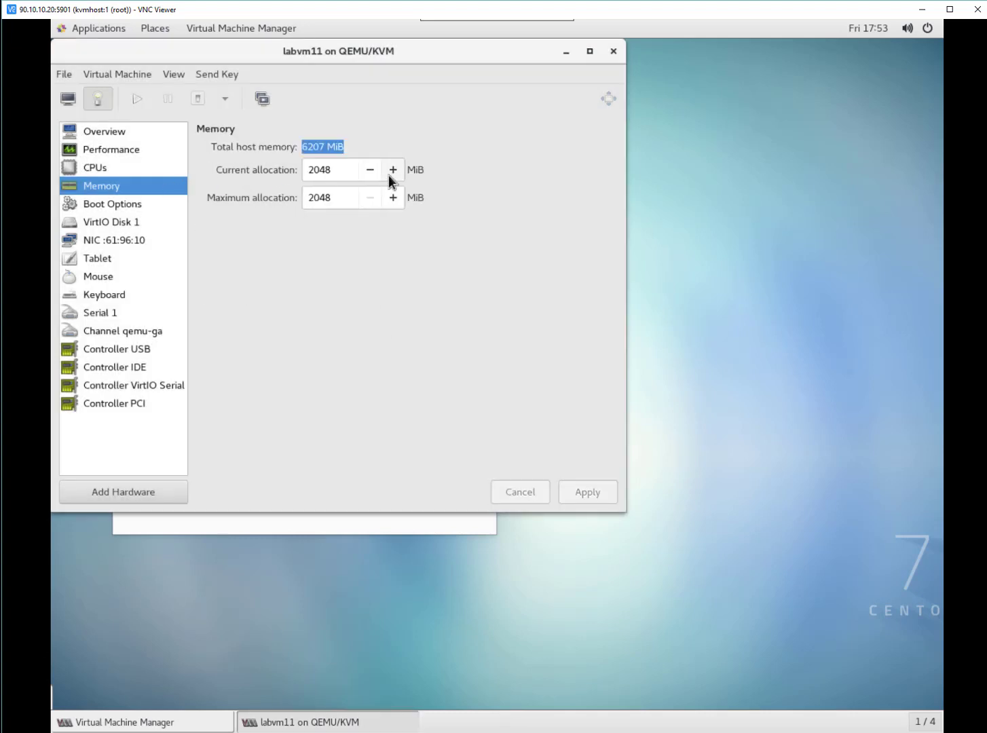
Set labvm11's memory to 4000 MiB and apply it
click(393, 170)
click(392, 170)
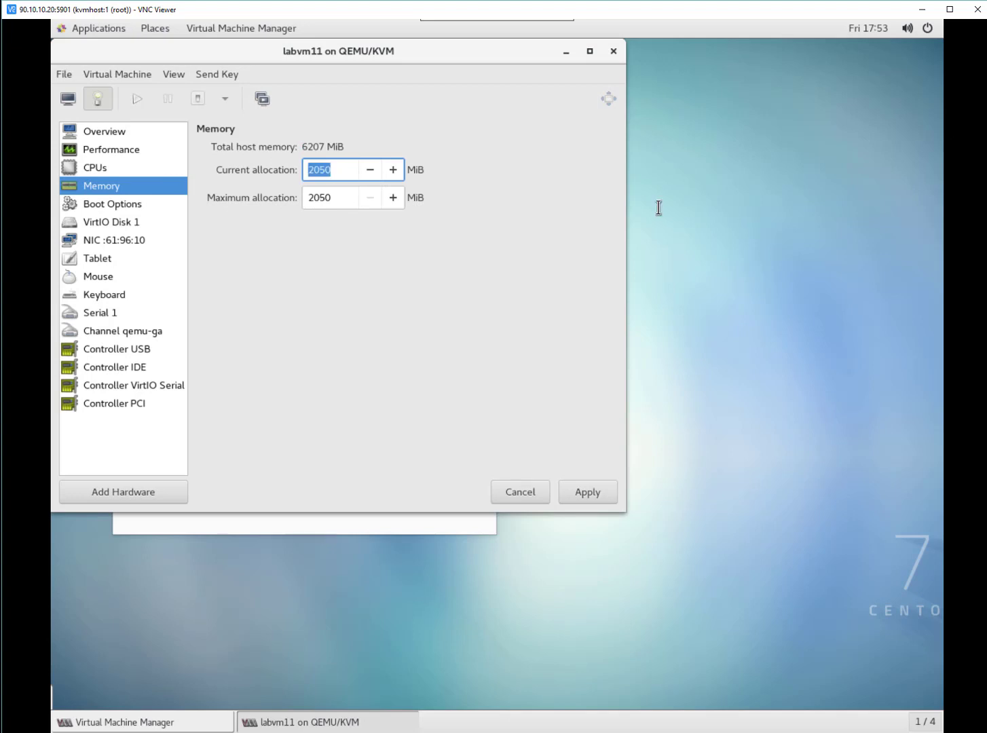
text(4000)
key(Tab)
click(534, 495)
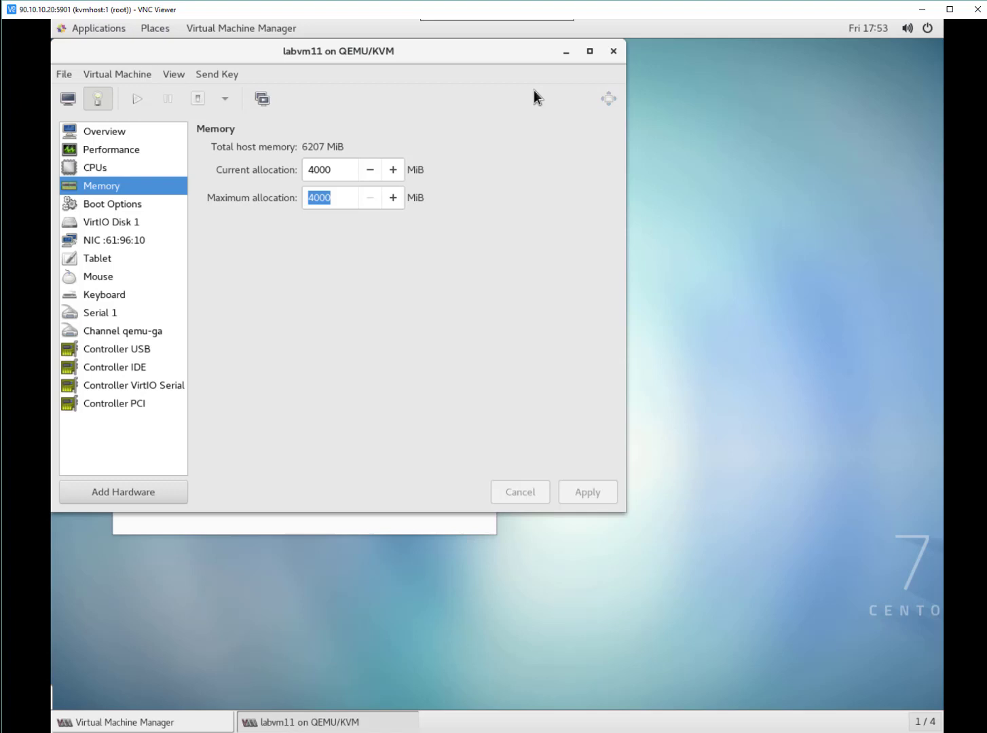
Set labvm11's current and maximum CPUs to 2 and apply
click(104, 163)
click(323, 169)
drag(298, 169, 323, 170)
text(1)
drag(302, 170, 323, 170)
text(2)
key(Tab)
text(2)
click(602, 497)
Set memory to 2048 MiB, apply, and close labvm11's details window
click(113, 185)
drag(353, 169, 273, 168)
text(2048)
key(Tab)
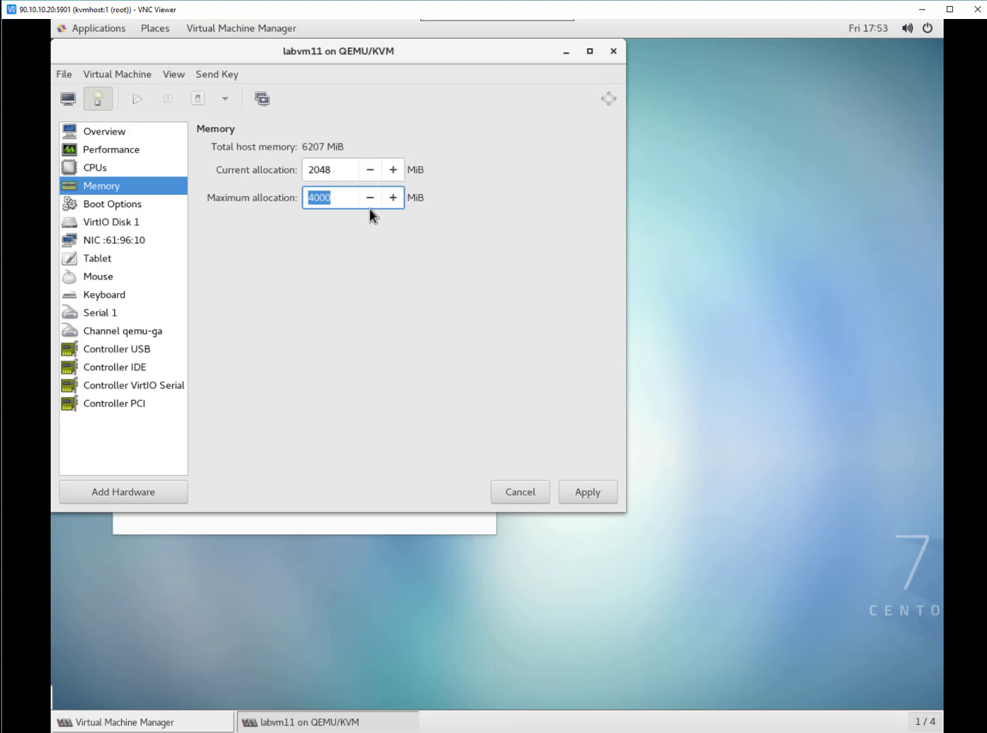
text(2048)
click(577, 496)
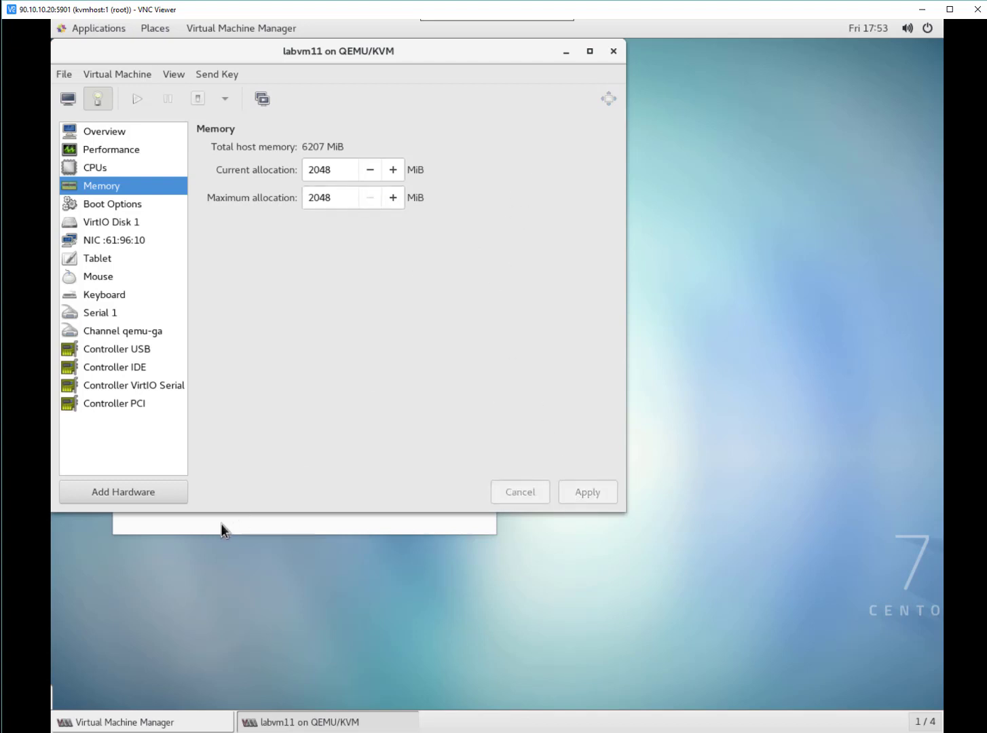
click(613, 51)
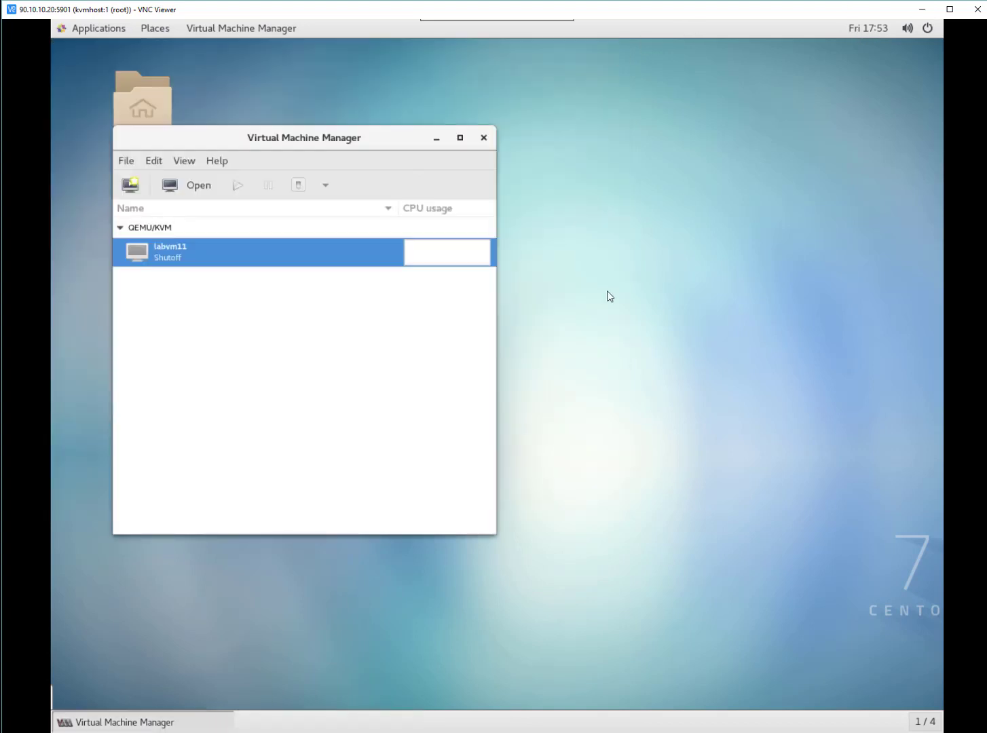
Rerun virsh dominfo labvm11 in the terminal to check the updated details
key(alt+Tab)
key(Up)
key(Return)
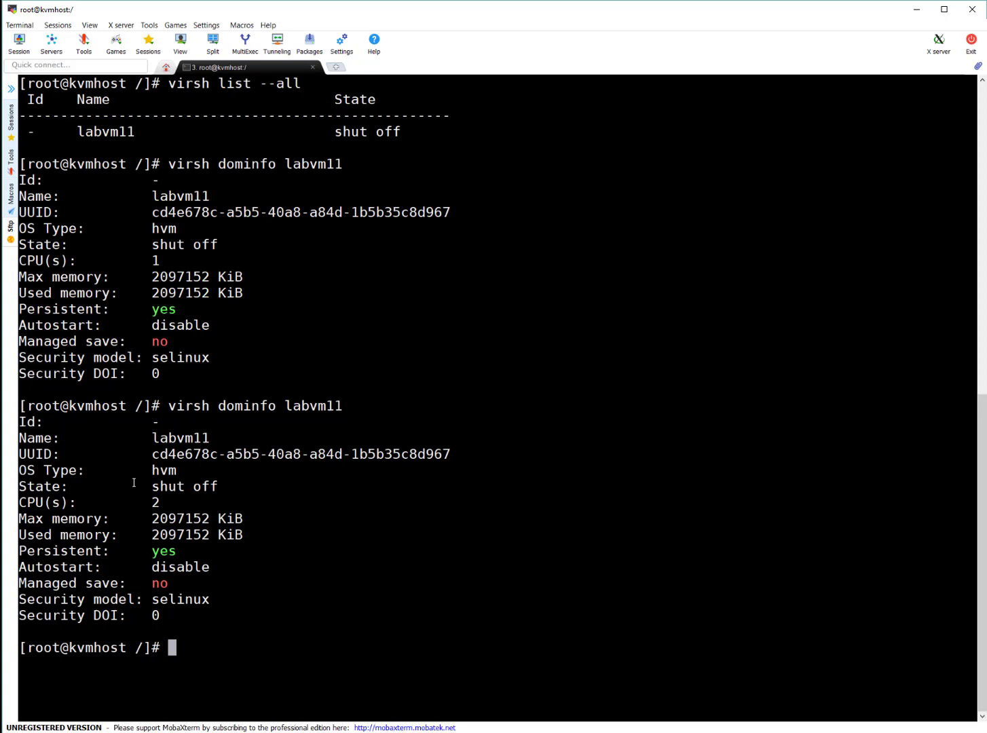
Compare the CPU counts 1 and 2 and the 2097152 KiB memory, then type 'virsh edit'
drag(25, 502, 110, 502)
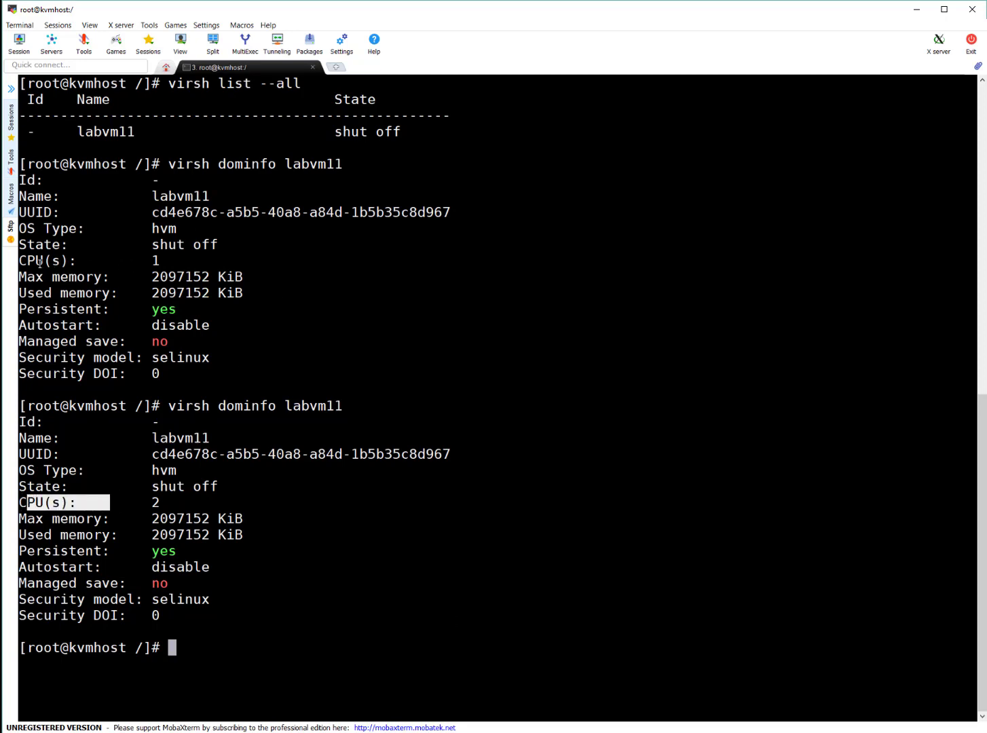
drag(40, 262, 171, 260)
drag(31, 503, 158, 500)
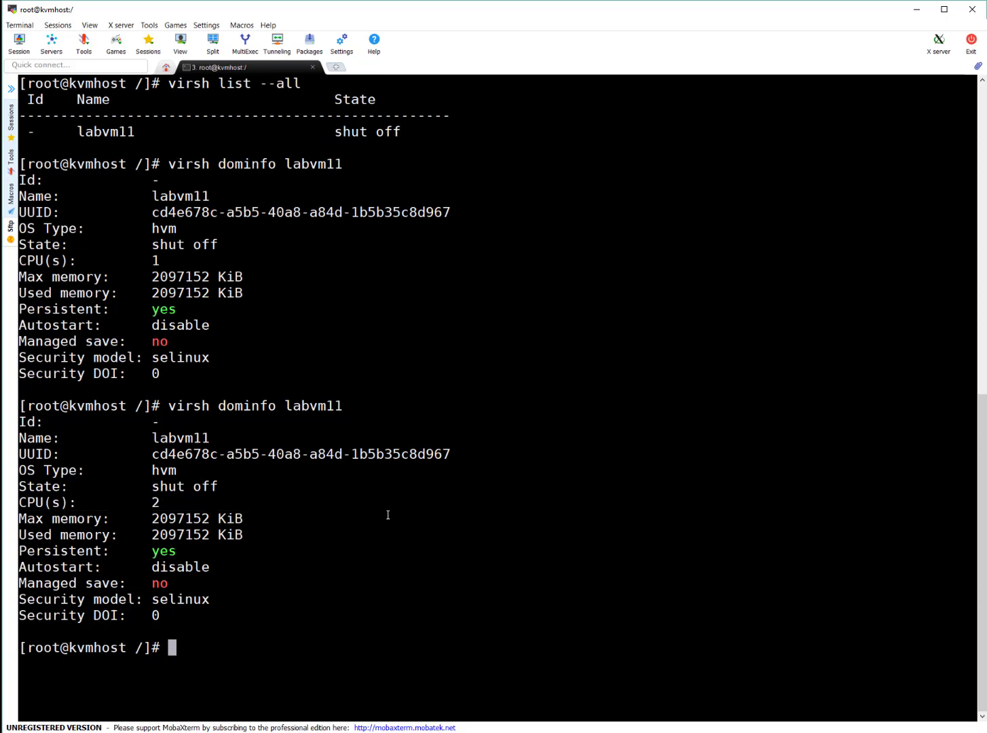
double_click(158, 502)
click(506, 644)
drag(152, 518, 242, 518)
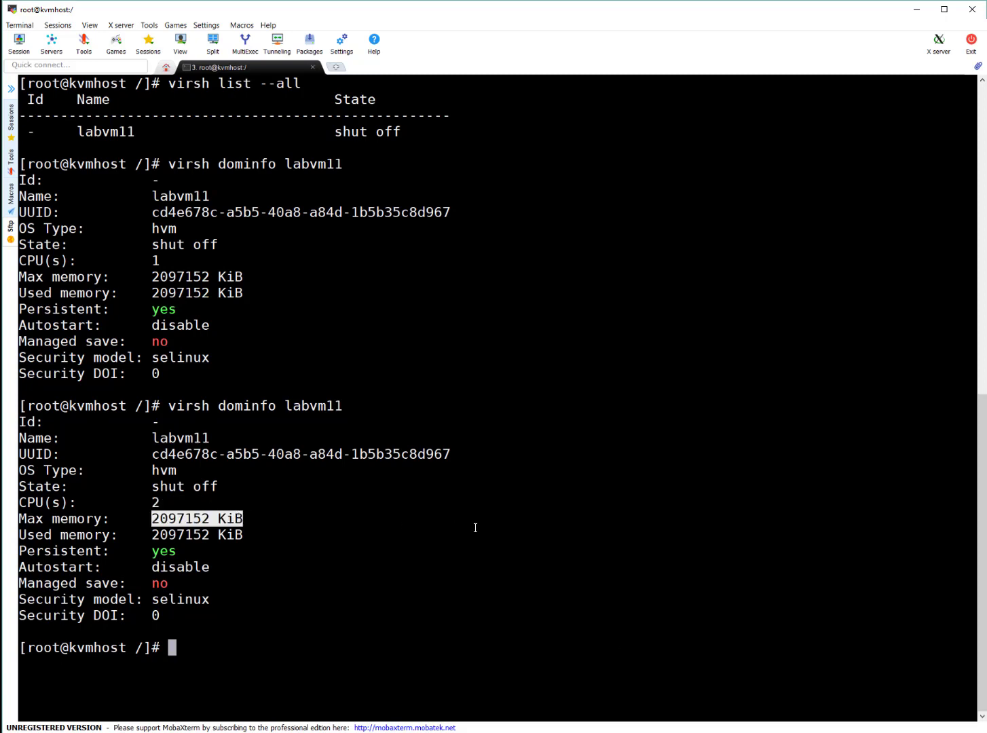
click(912, 659)
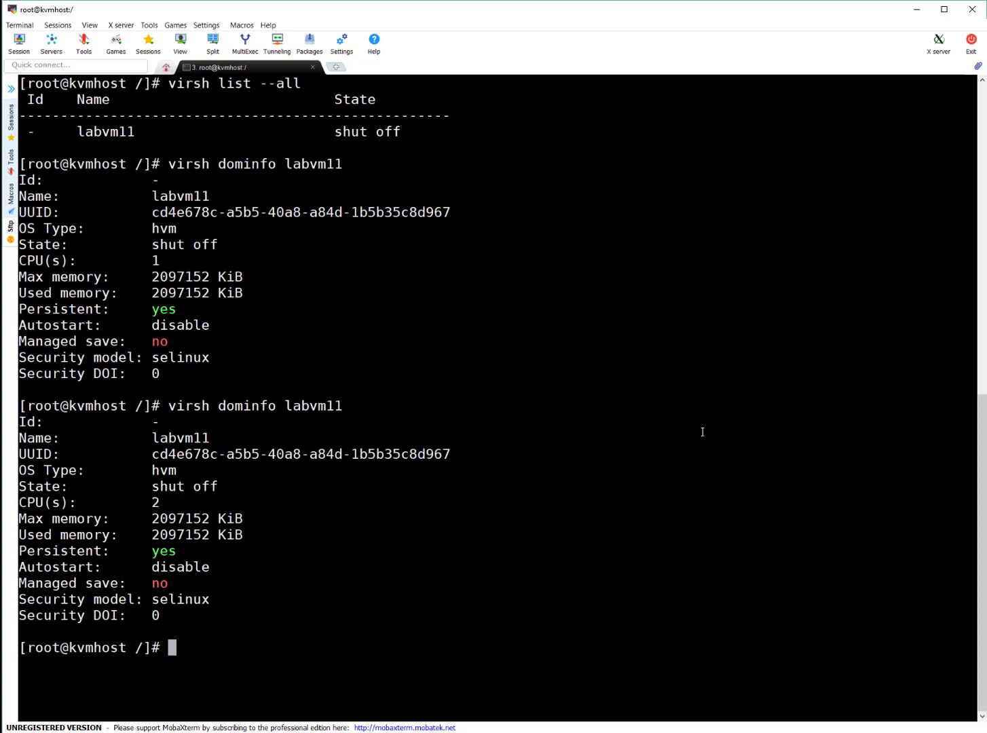
text(virsh edit)
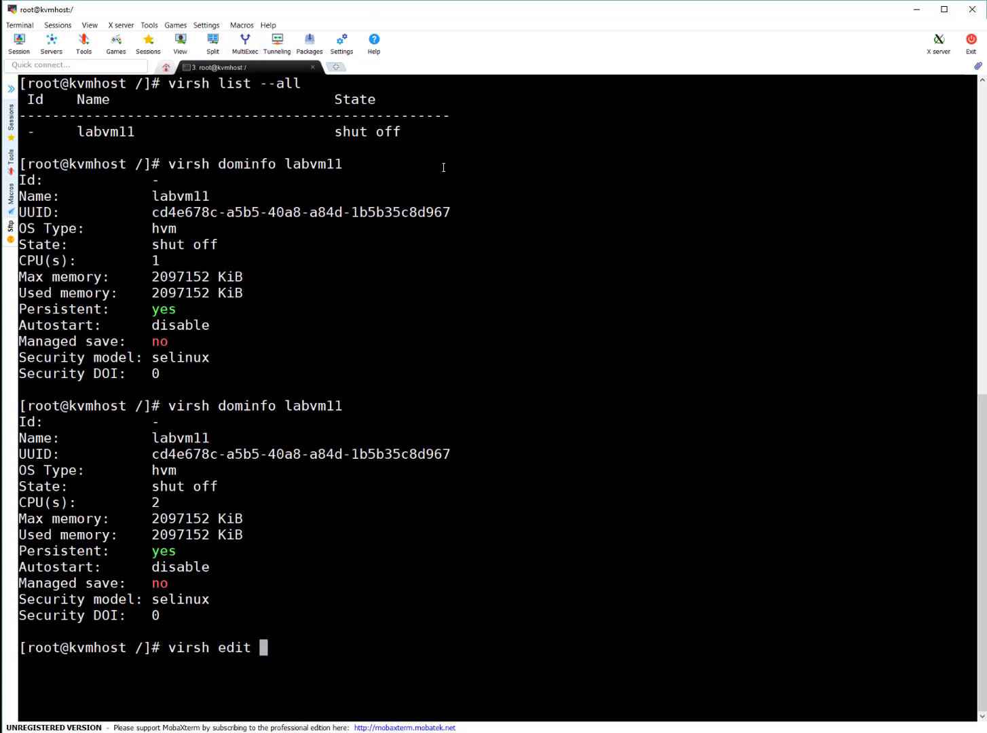
Open labvm11's domain XML with virsh edit and change the vCPU count to 4
double_click(105, 131)
right_click(775, 331)
key(Return)
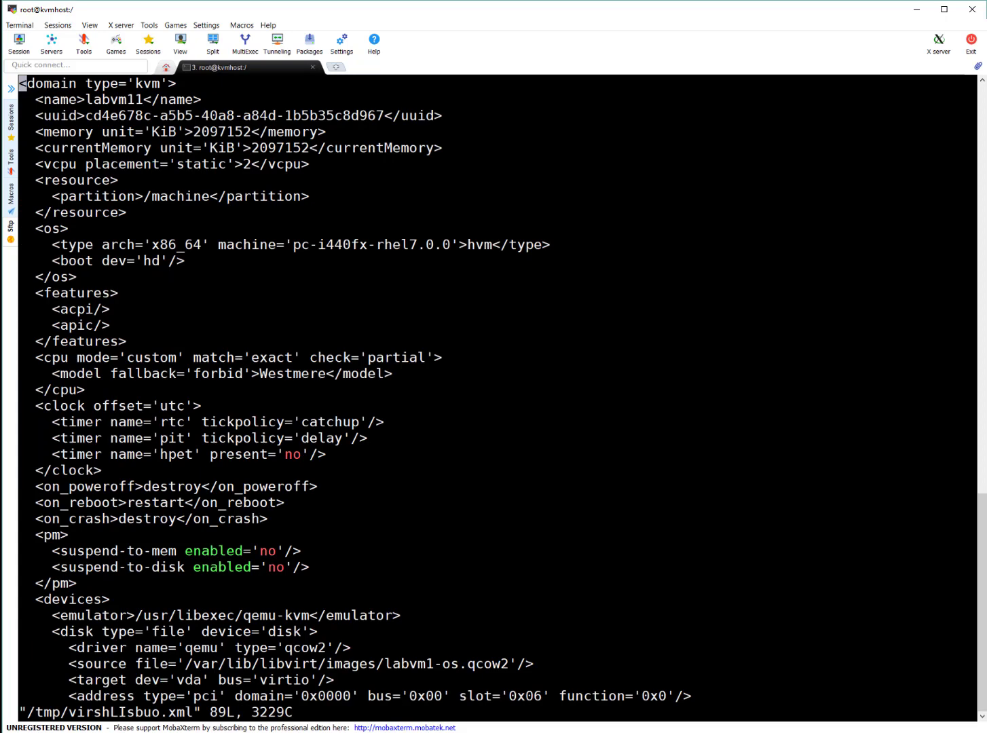
key(Down)
key(Down)
key(Down)
key(Down)
key(Down)
key(Down)
key(Down)
key(Down)
key(Down)
key(Down)
key(Down)
key(Down)
key(Down)
key(Down)
key(Down)
key(Down)
key(Down)
key(Down)
key(Down)
key(Down)
key(Down)
key(Up)
key(Up)
key(Up)
key(Up)
key(Up)
key(Up)
key(Up)
key(Up)
key(Up)
key(Up)
key(Up)
key(Up)
key(Up)
key(Up)
key(Up)
key(Up)
key(Right)
key(Right)
key(Right)
key(Right)
key(Right)
key(Right)
key(Right)
key(Right)
key(Right)
key(Right)
key(Right)
key(Right)
key(Right)
key(Right)
key(Right)
key(Right)
key(Right)
key(Right)
key(Right)
key(Right)
key(Right)
key(Right)
key(r)
key(4)
Change currentMemory and memory to 4097152 KiB and save the XML with :wq
key(Up)
key(Right)
key(r)
key(4)
key(Up)
key(Left)
key(Left)
key(Left)
key(Left)
key(Left)
key(Left)
key(Left)
key(r)
key(4)
text(:wq)
key(Return)
key(Return)
key(Return)
key(Up)
key(Up)
key(Return)
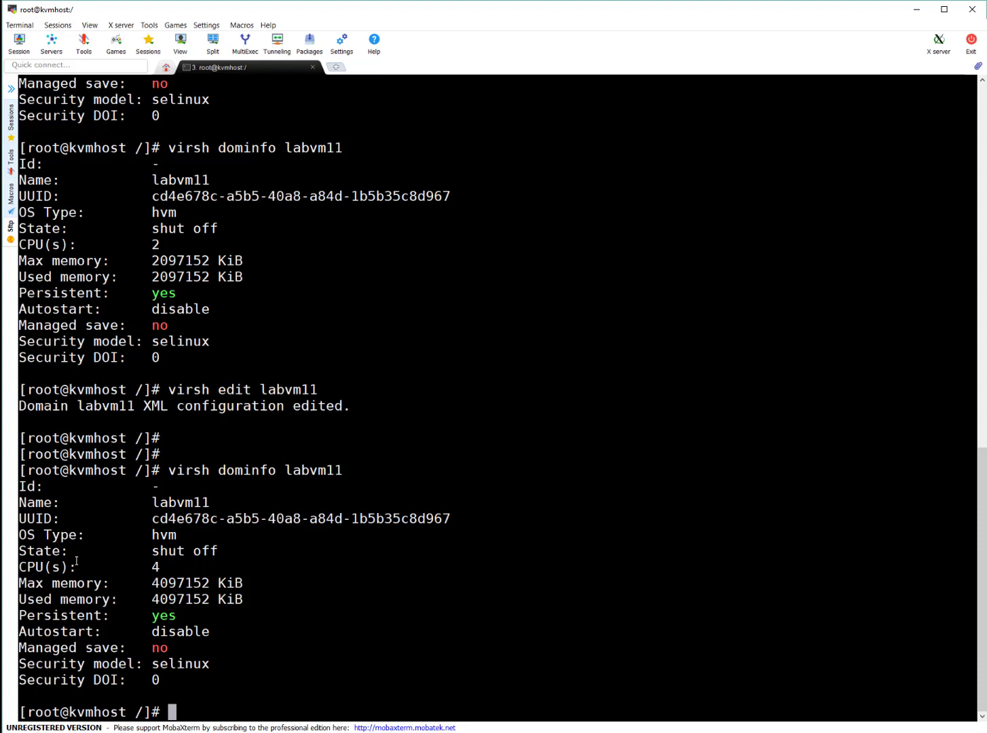
Highlight the new 4 CPUs and 4097152 KiB memory, then type 'virsh start test'
drag(77, 566, 186, 565)
drag(60, 582, 245, 582)
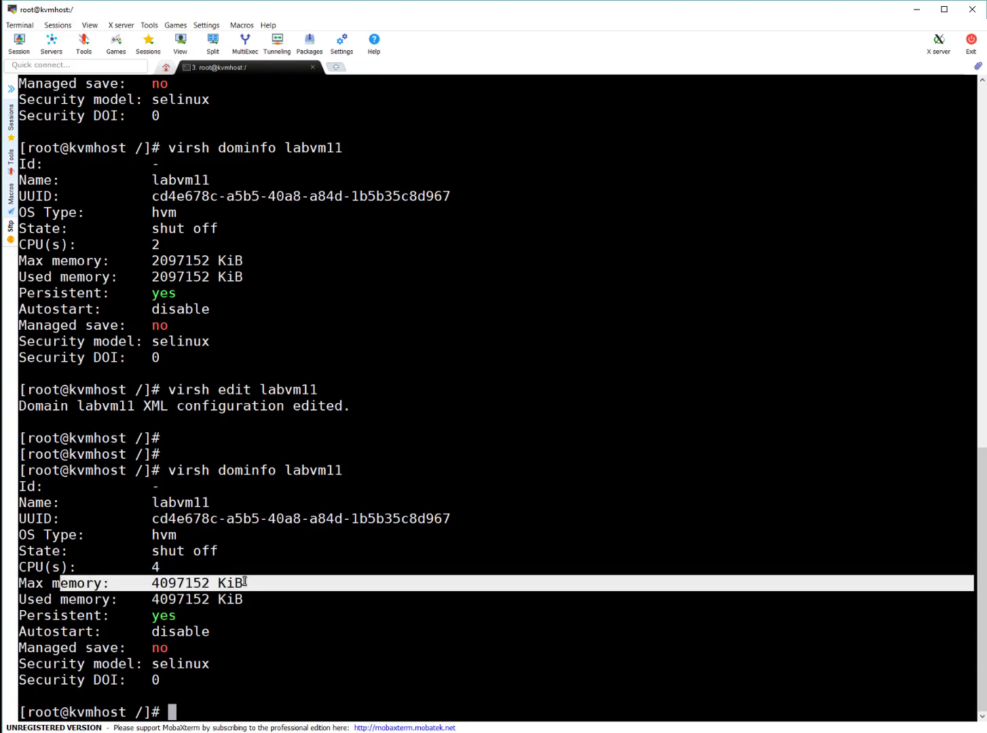
click(244, 582)
text(virsh sta)
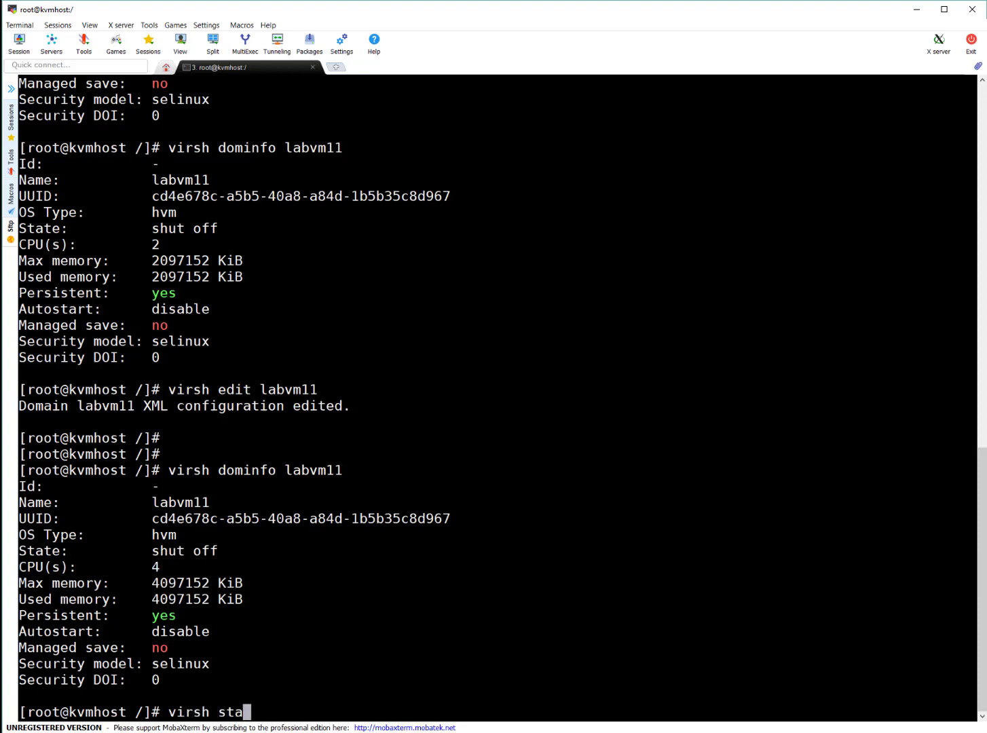
text(rt labvm11)
Run virsh start labvm11 and highlight the missing labvm1-os.qcow2 path in the error
key(Return)
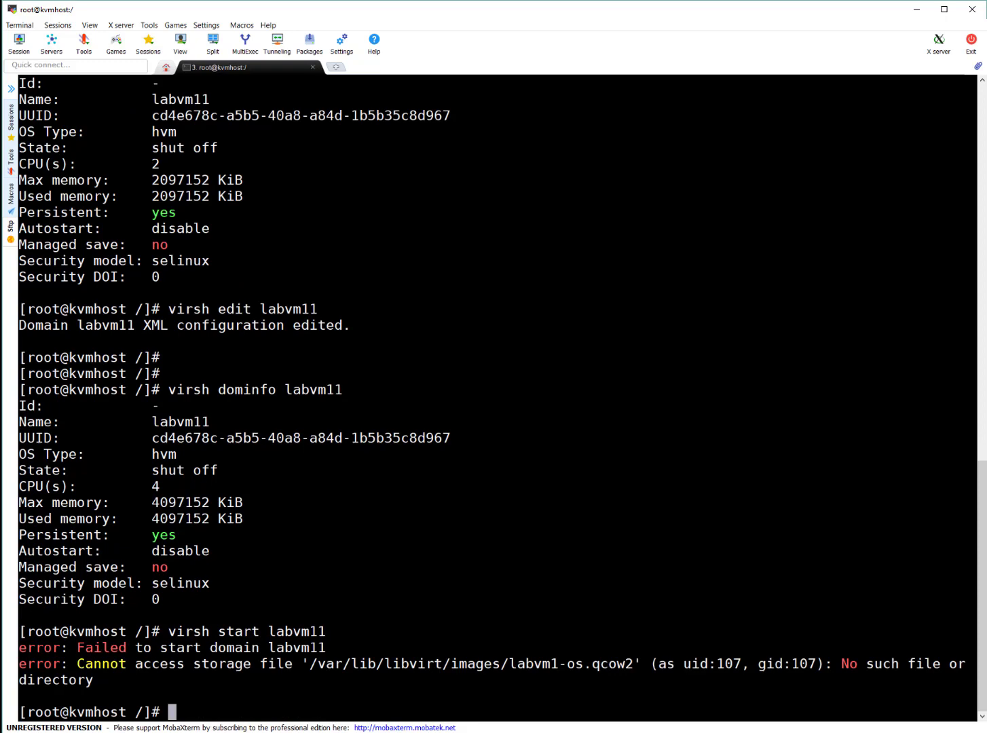
double_click(487, 662)
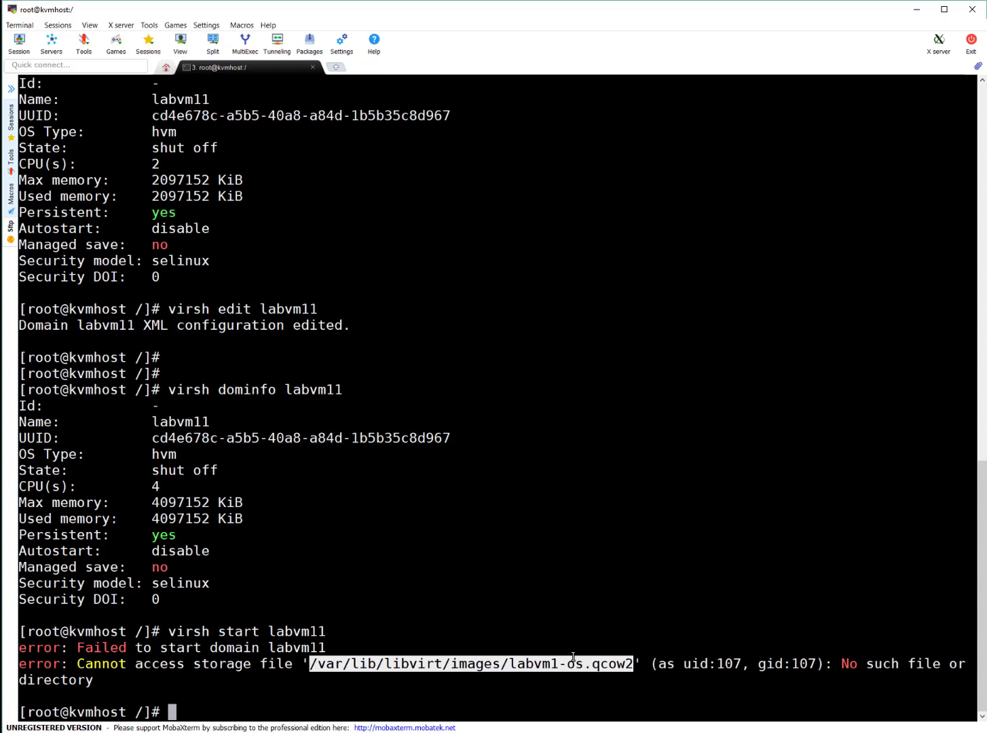
Reopen labvm11's XML with virsh edit and search it for 'labvm'
key(Up)
key(Up)
key(Up)
key(Return)
key(slash)
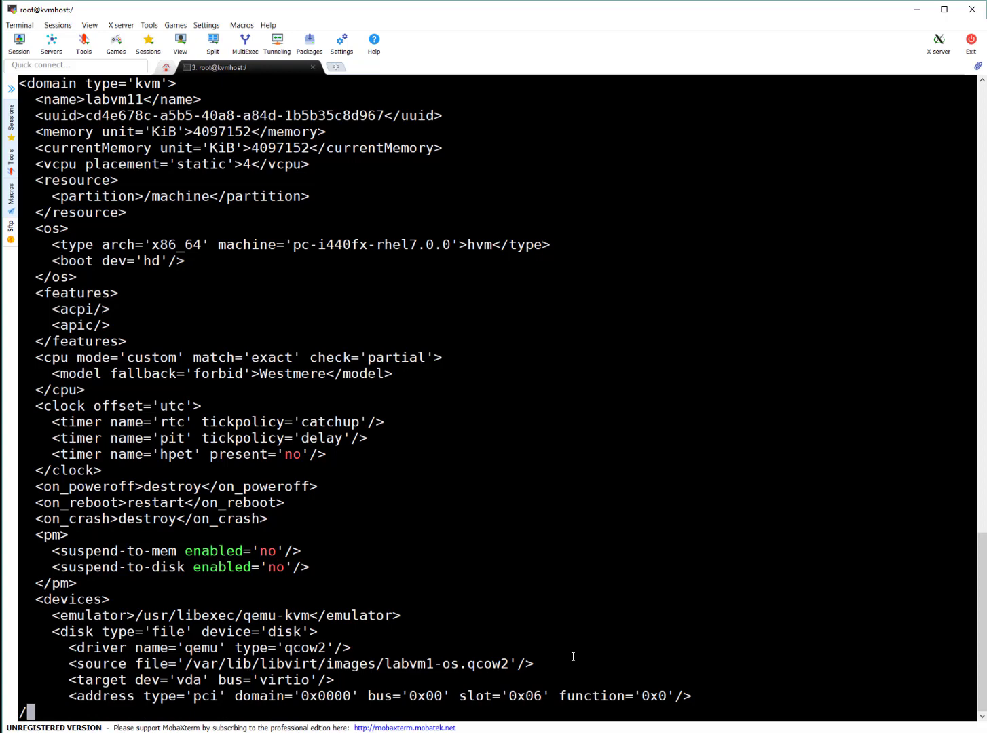
text(labvm)
key(Return)
Fix the disk path to labvm11-os.qcow2, save with :wq!, and start labvm11
key(n)
key(Right)
key(Right)
key(Right)
key(Right)
key(Right)
text(i1)
key(Escape)
text(:wq!)
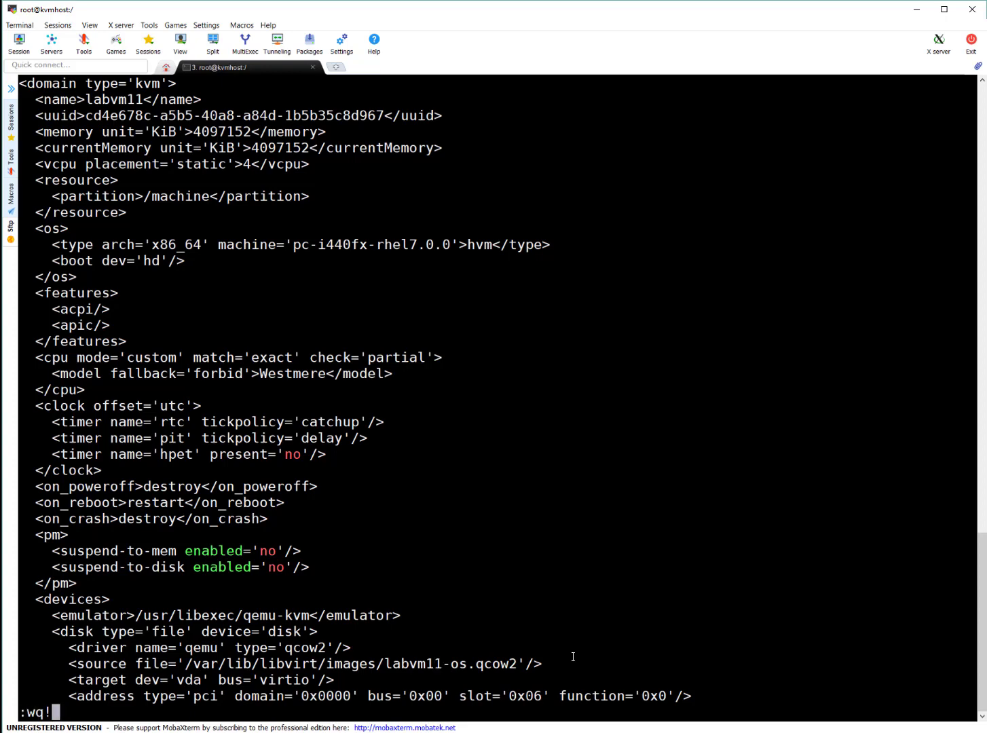
key(Return)
key(Up)
key(Up)
key(Return)
key(Return)
key(Return)
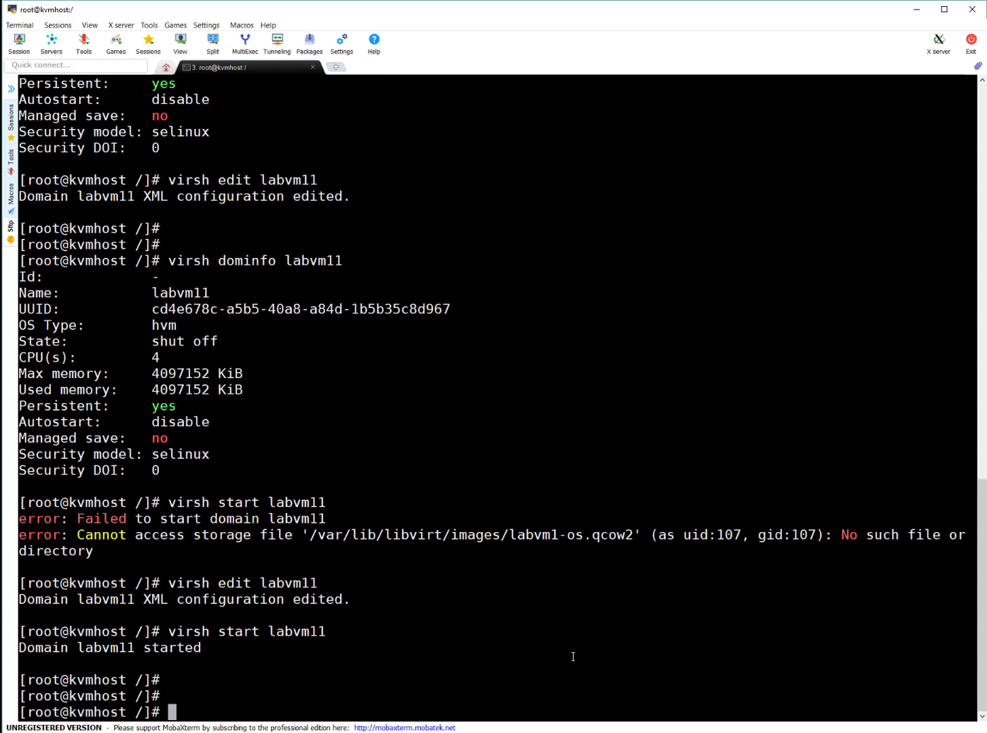
Run virsh console labvm11, then close Virtual Machine Manager on the remote desktop
text(virsh console )
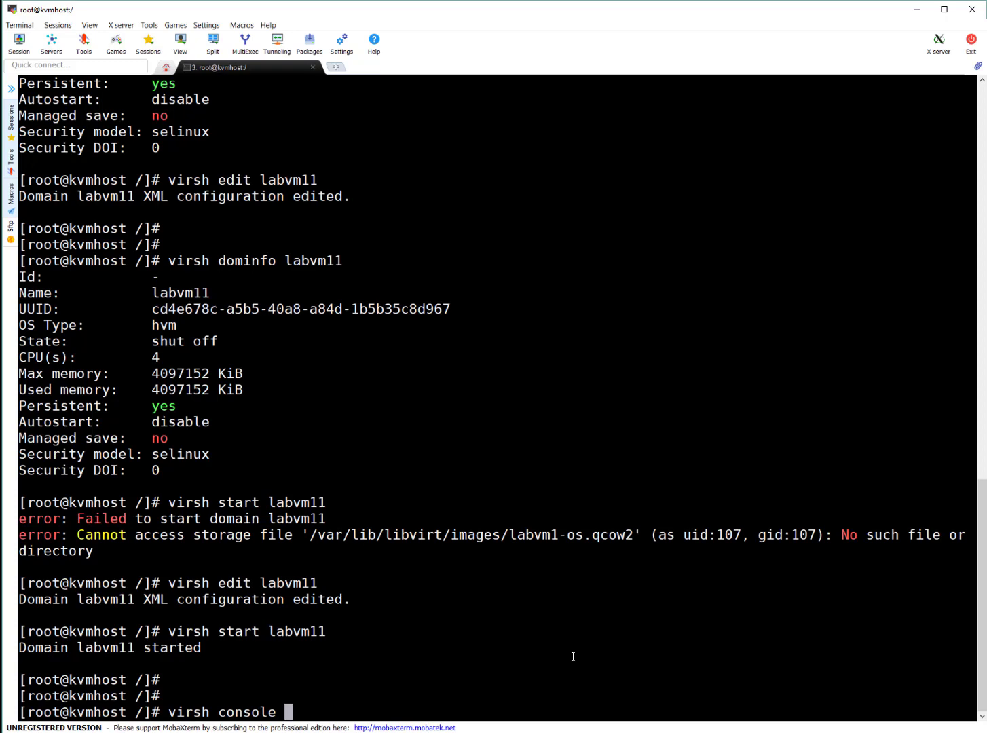
text(labvm11)
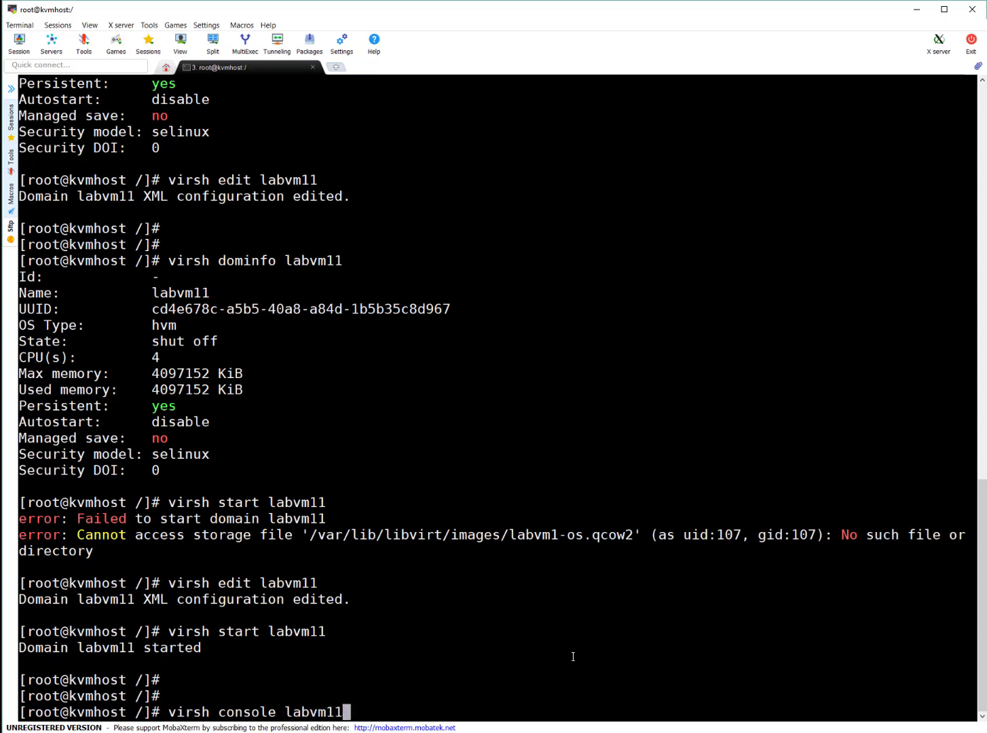
key(Return)
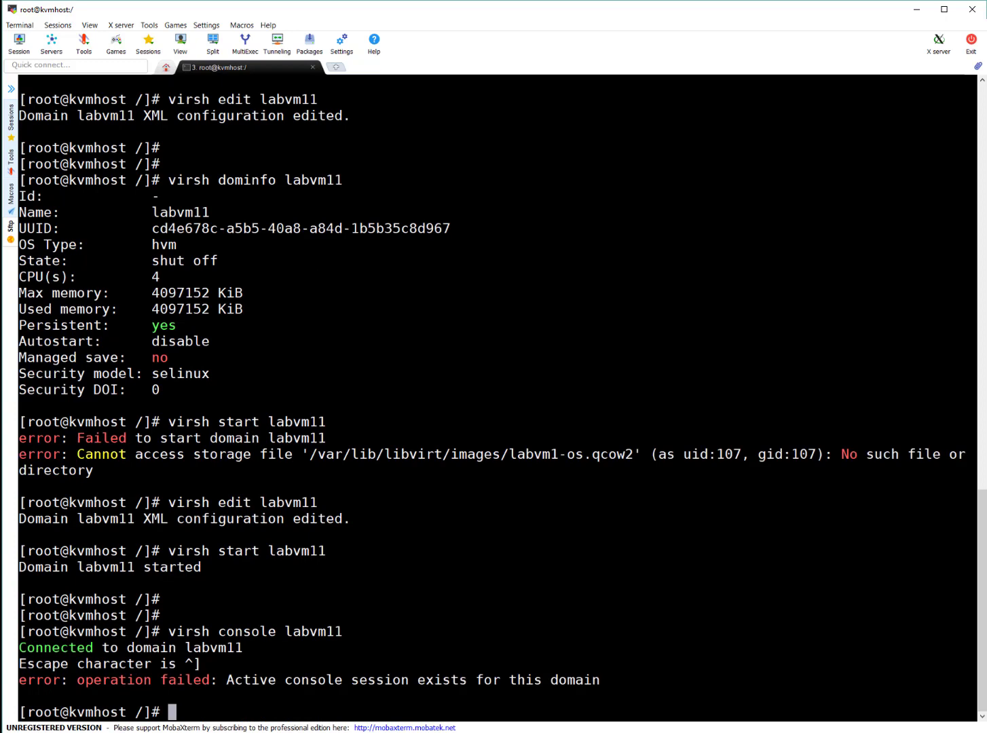
key(alt+Tab)
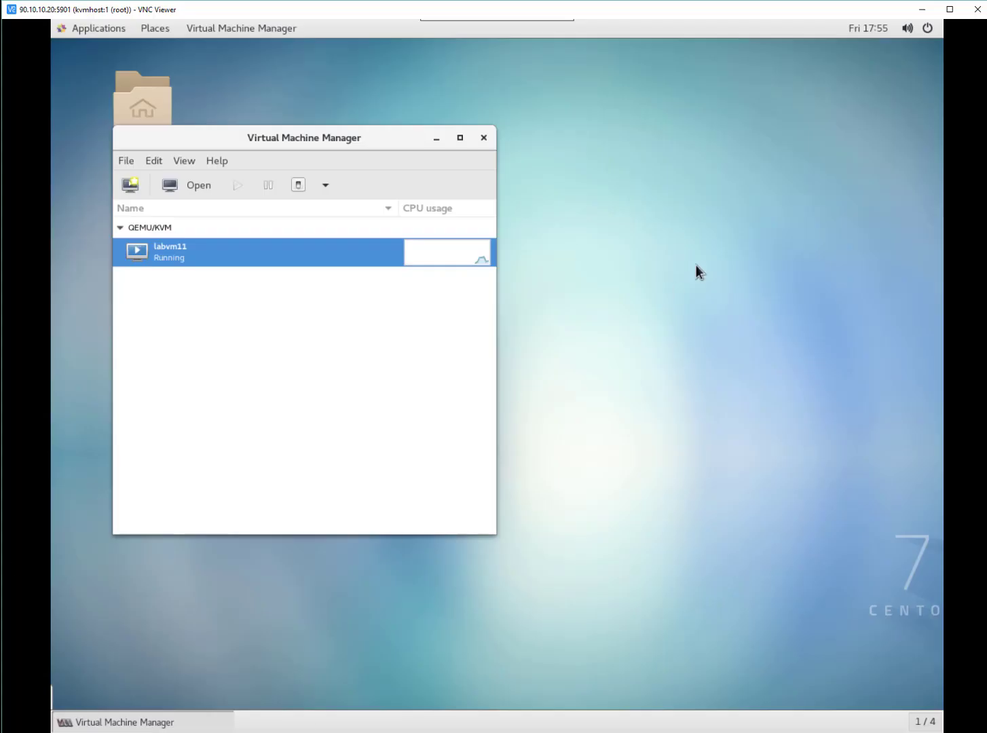
click(485, 138)
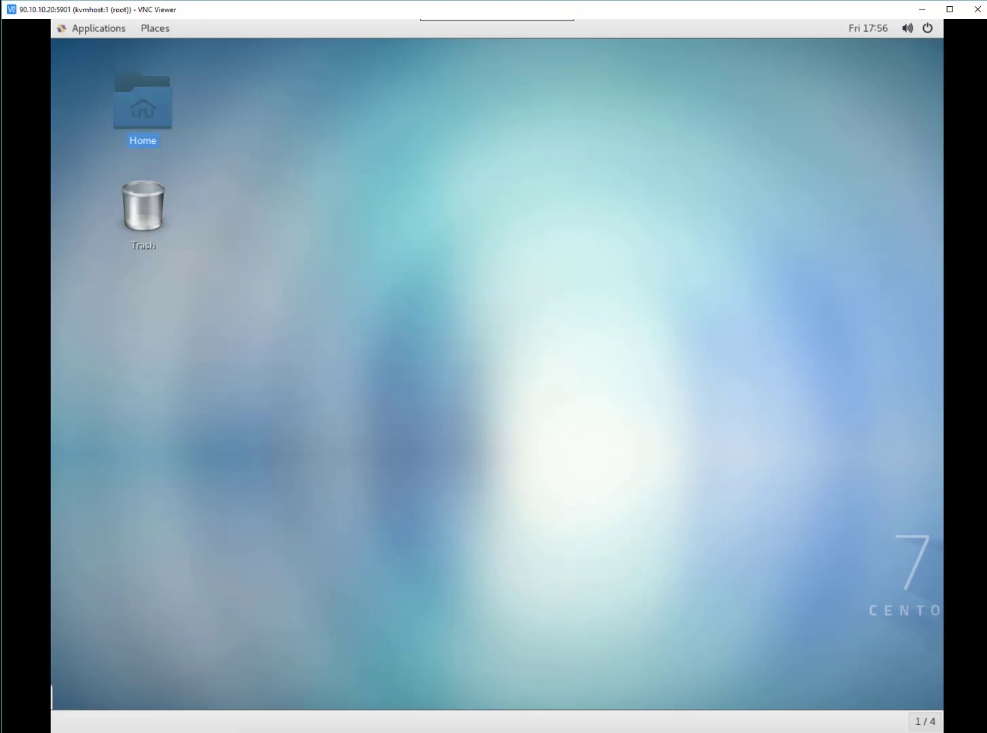
Rerun virsh console labvm11 in the terminal to reach the CentOS 7 login prompt
key(alt+Tab)
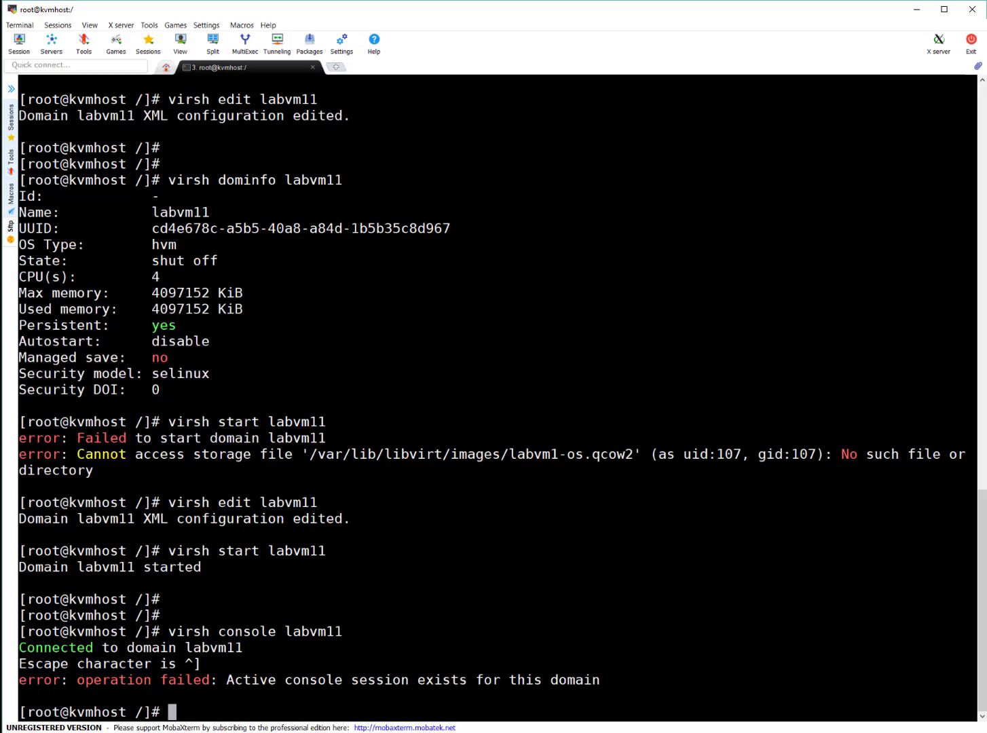
key(Up)
key(Return)
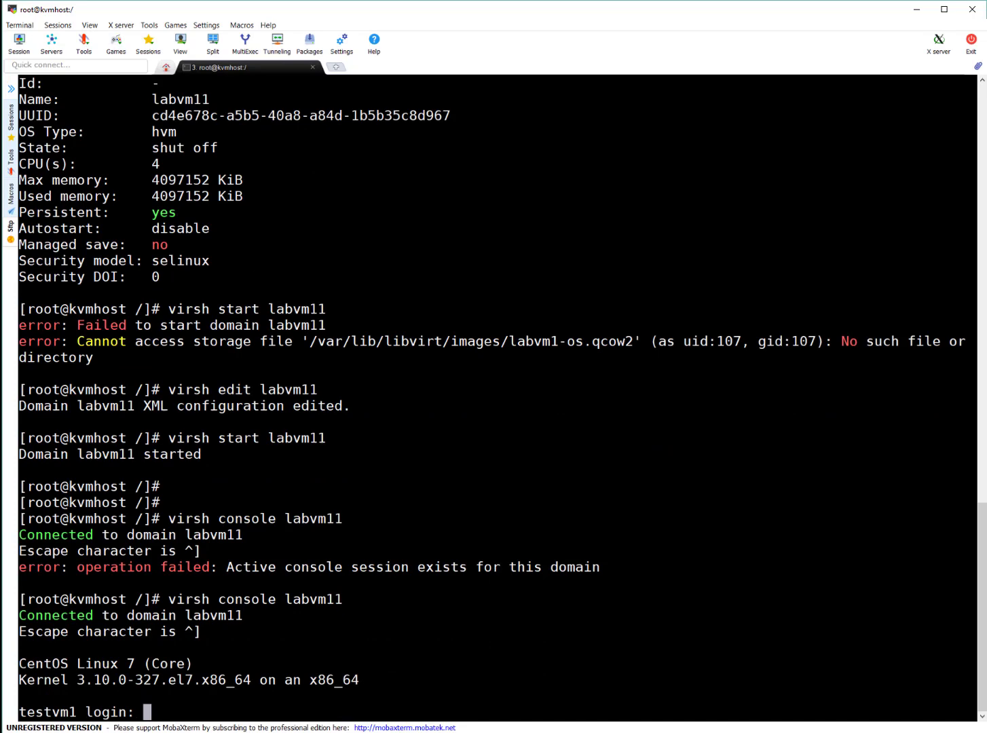